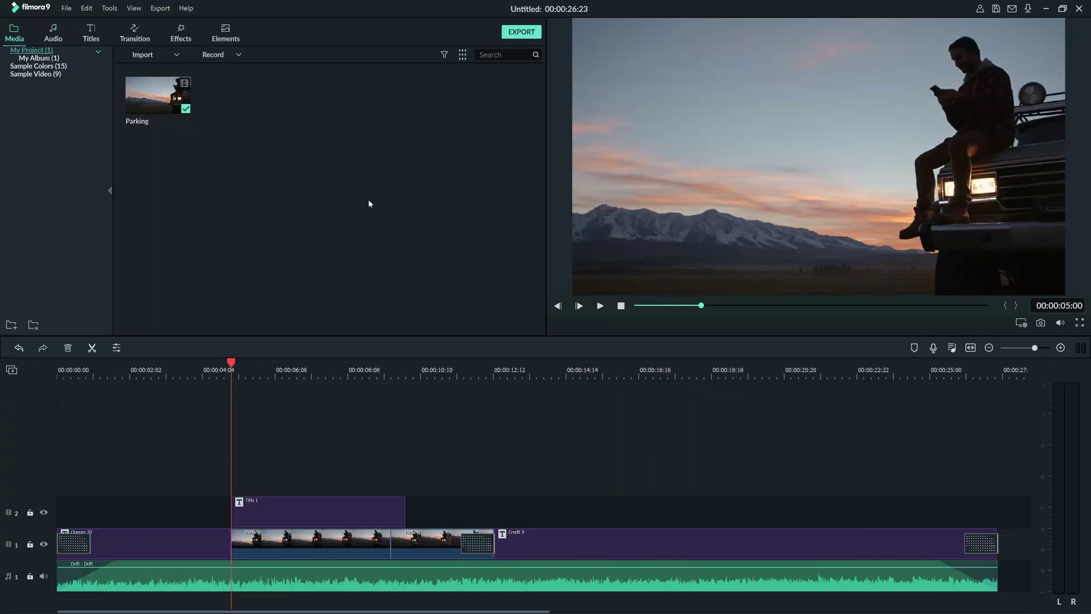
# Position the playhead on the timeline ruler near the 5-second mark
pyautogui.click(231, 365)
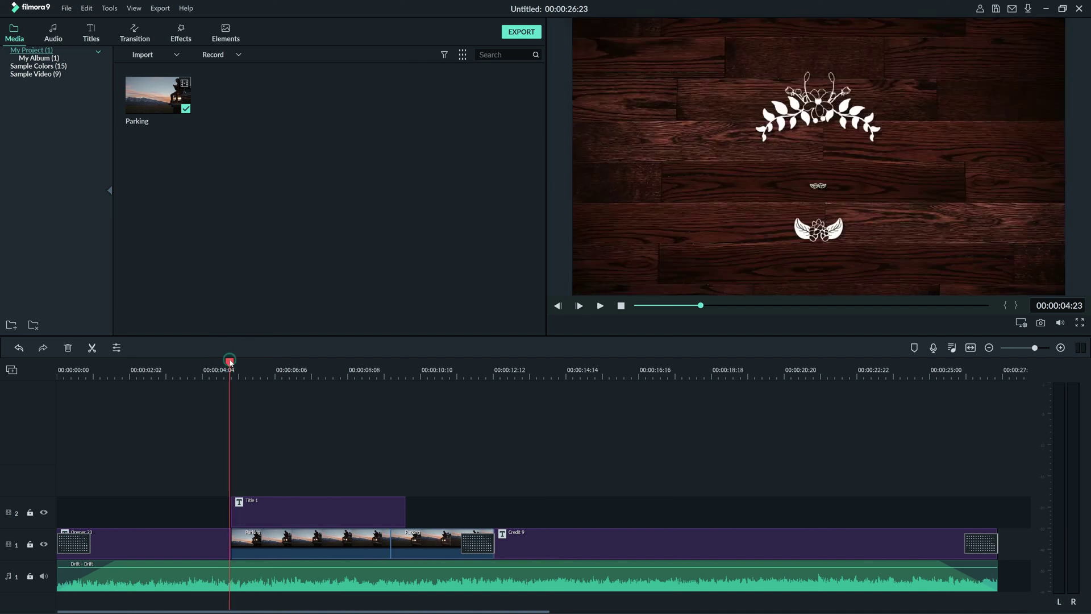
pyautogui.moveTo(231, 365); pyautogui.dragTo(234, 409)
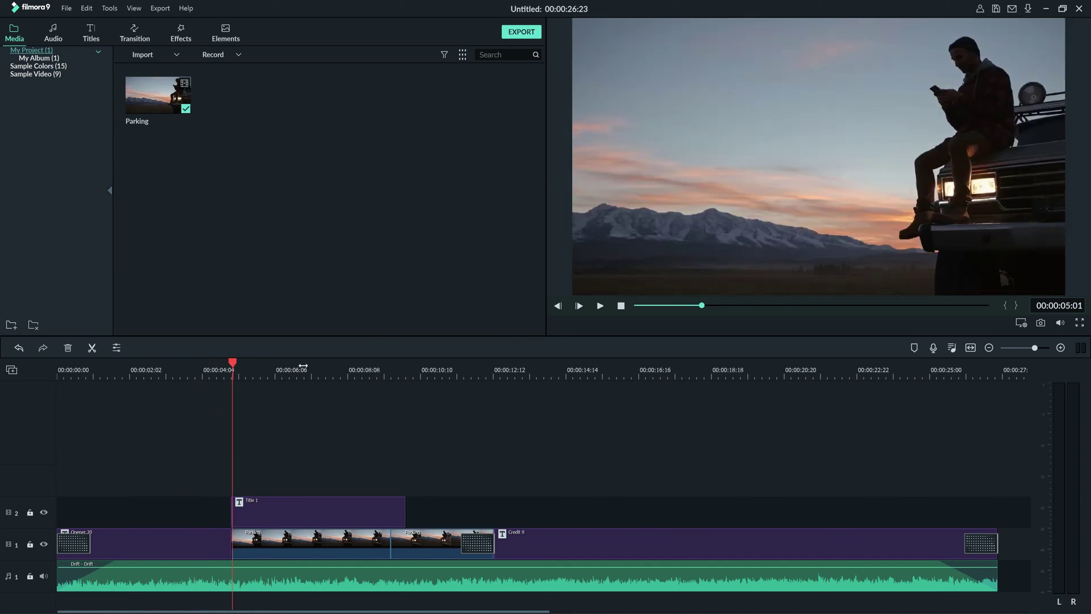
pyautogui.click(259, 366)
# Zoom the timeline to fit the project, then zoom out to show about 60 seconds
pyautogui.scroll(-2, 256, 366)
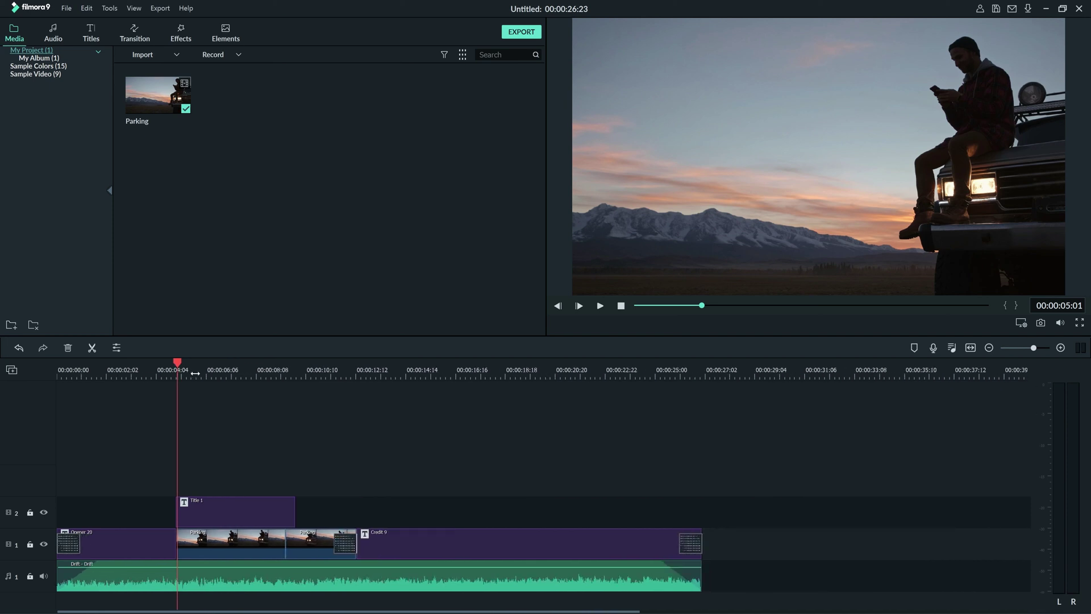
pyautogui.scroll(3, 195, 373)
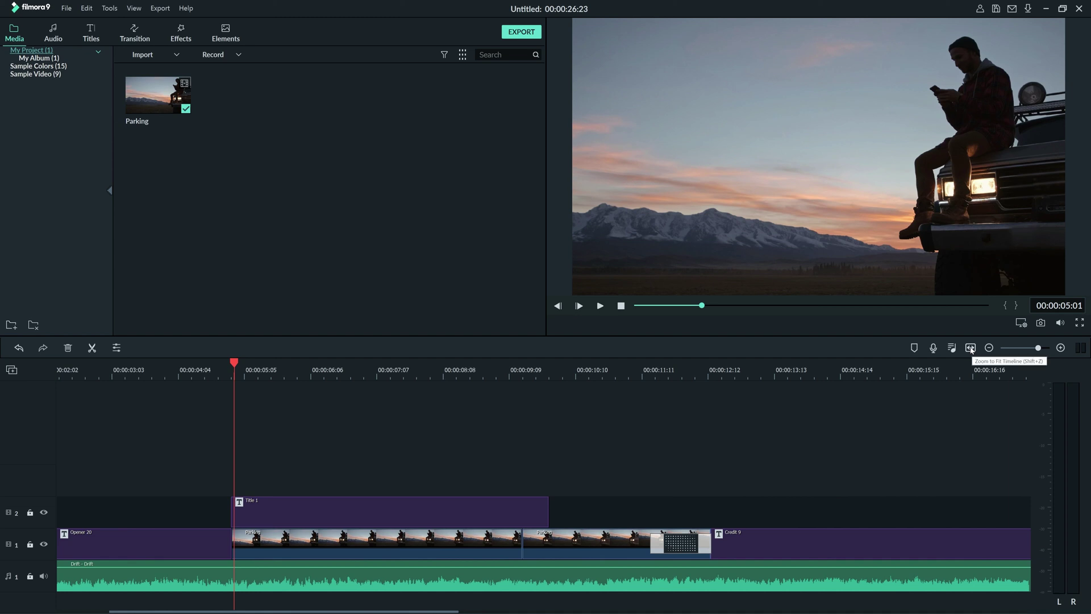
pyautogui.click(971, 348)
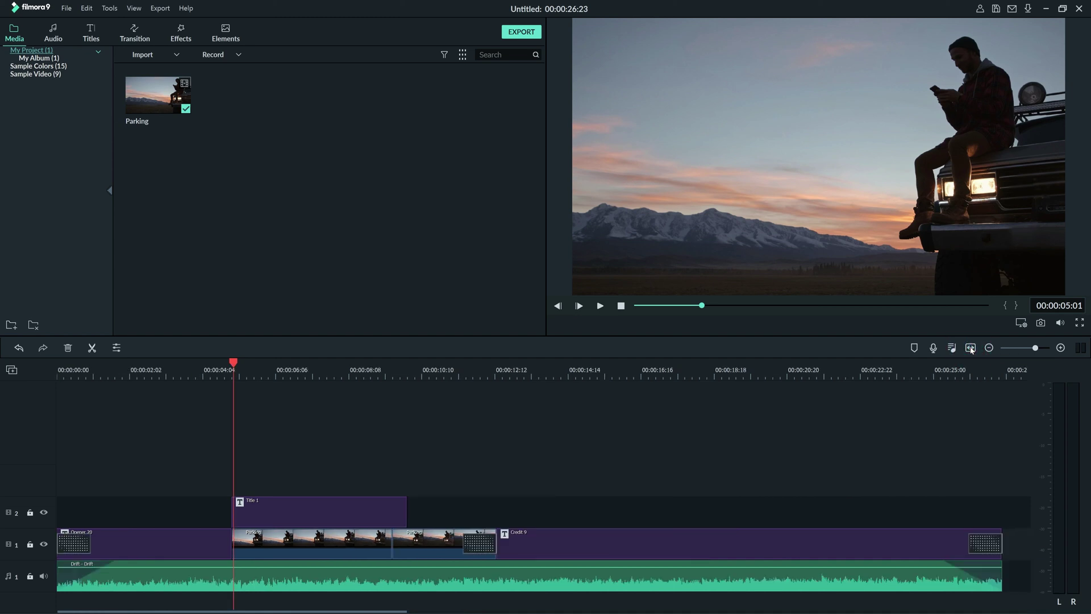
pyautogui.click(1034, 348)
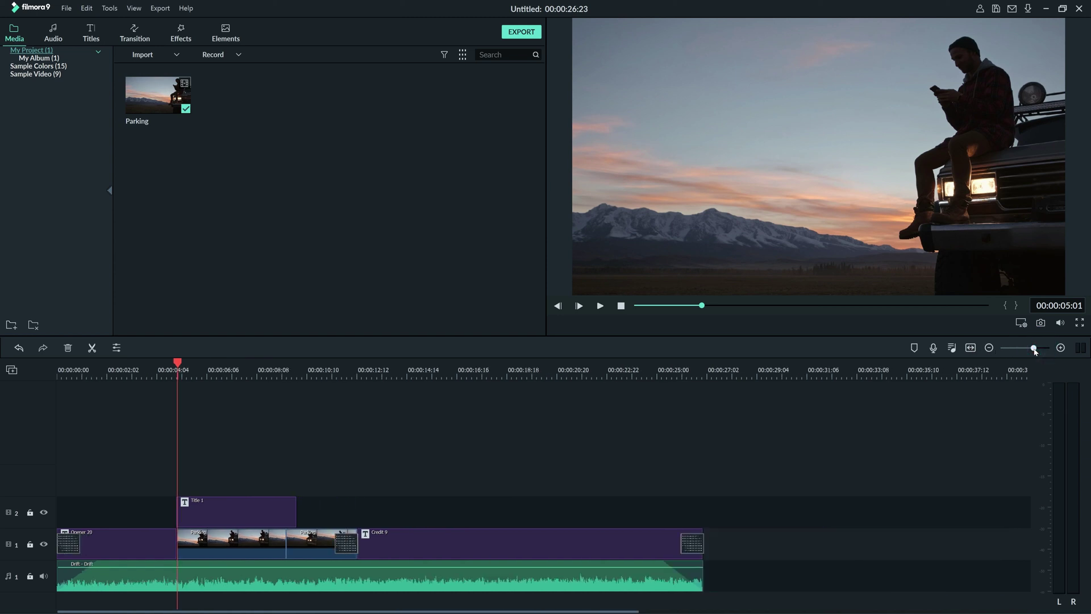
pyautogui.click(1034, 348)
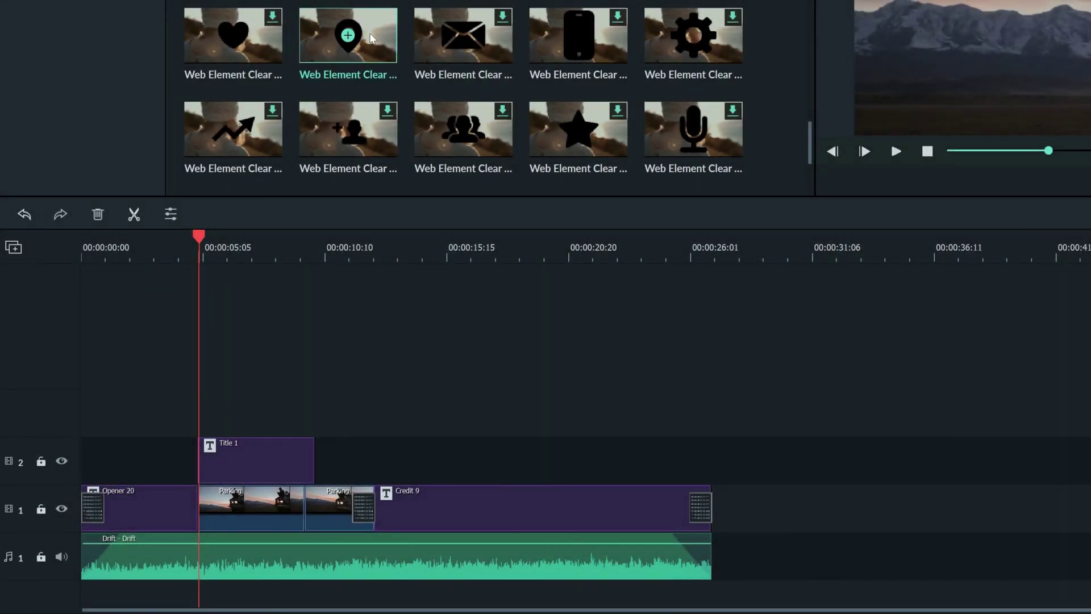
# Drop the pin Web Element Clear 08 onto a new track above Title 1, then undo it
pyautogui.moveTo(370, 36); pyautogui.dragTo(203, 365)
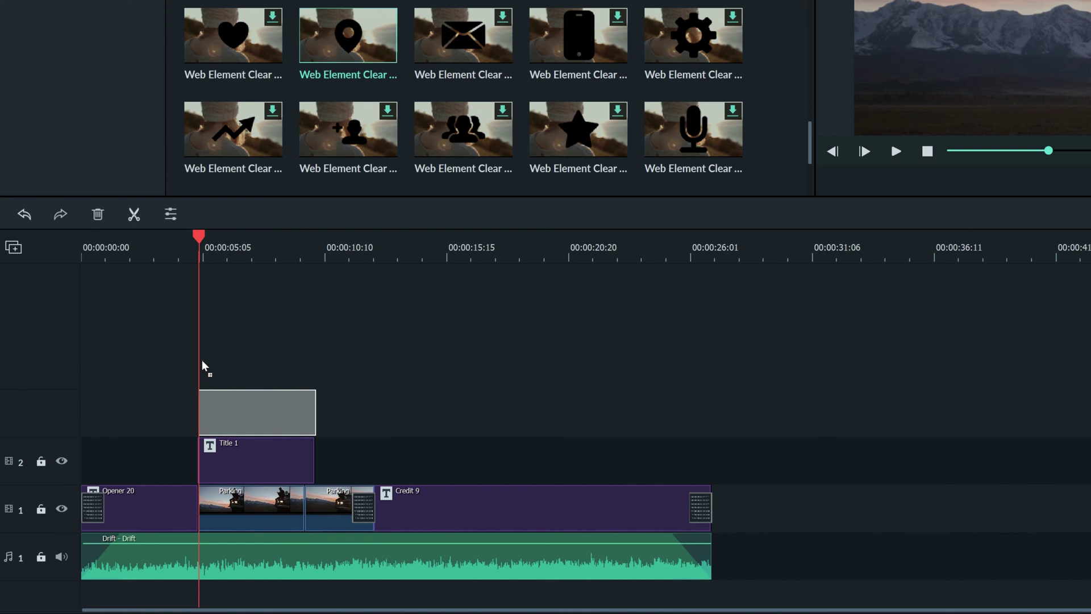
pyautogui.moveTo(203, 366); pyautogui.dragTo(202, 365)
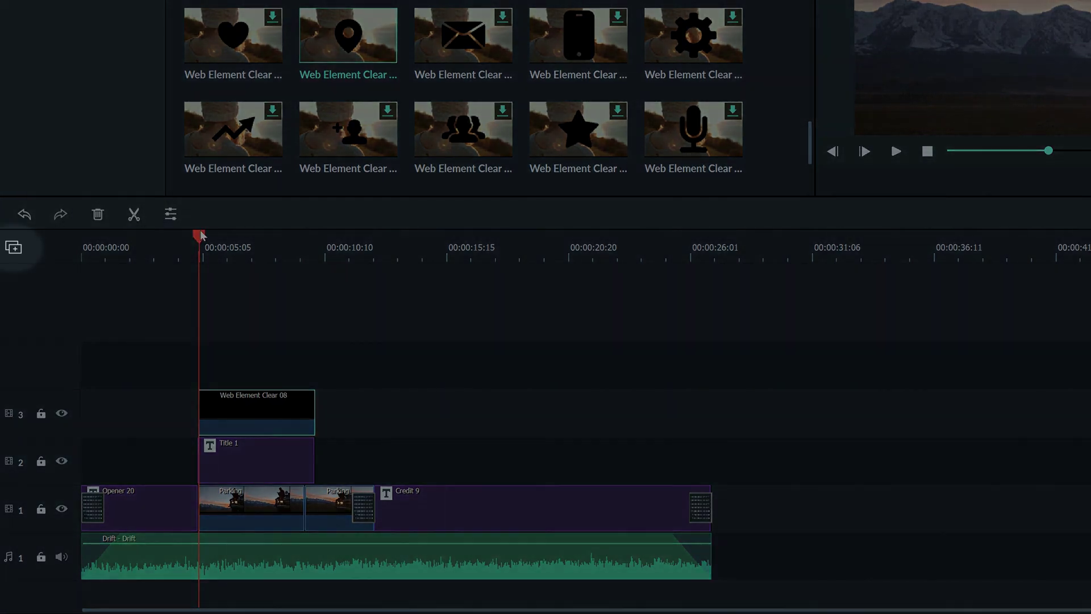
pyautogui.hotkey('ctrl', 'z')
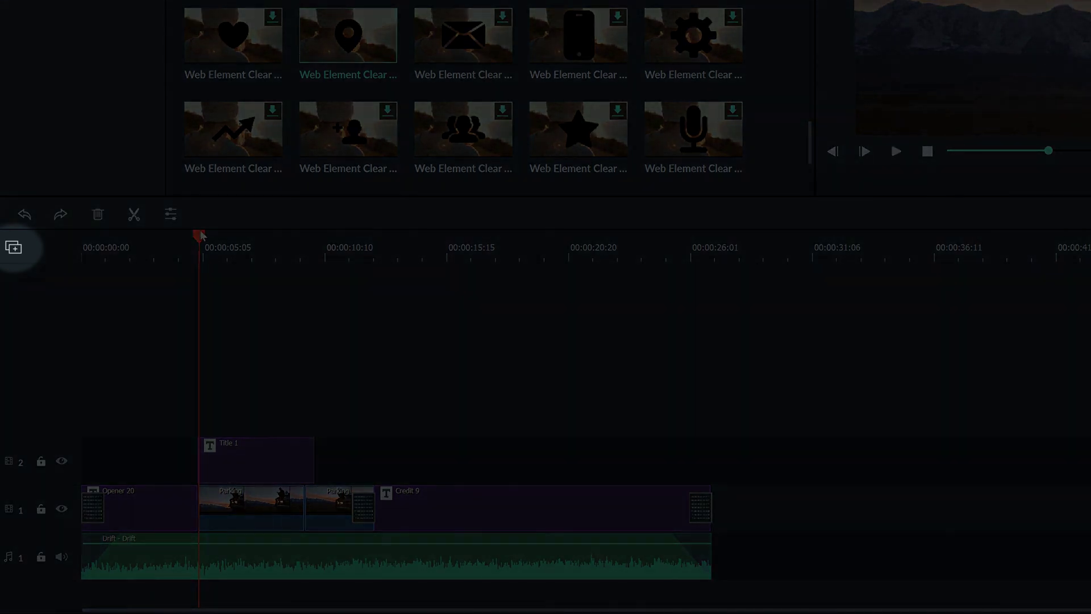
# Set the timeline track height to Small, then back to Normal
pyautogui.click(14, 250)
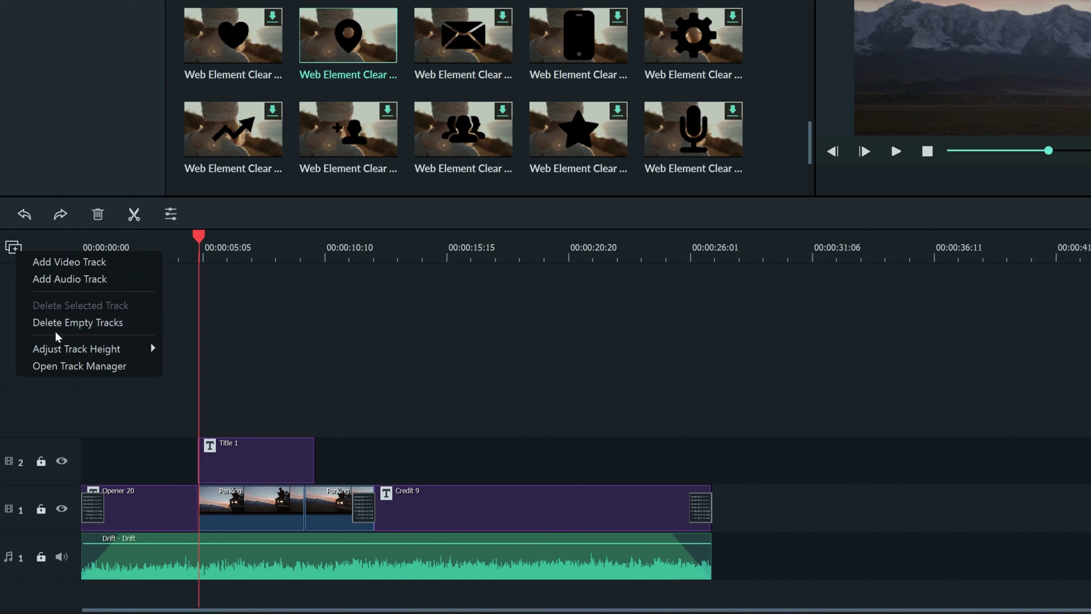
pyautogui.moveTo(141, 354)
pyautogui.click(186, 349)
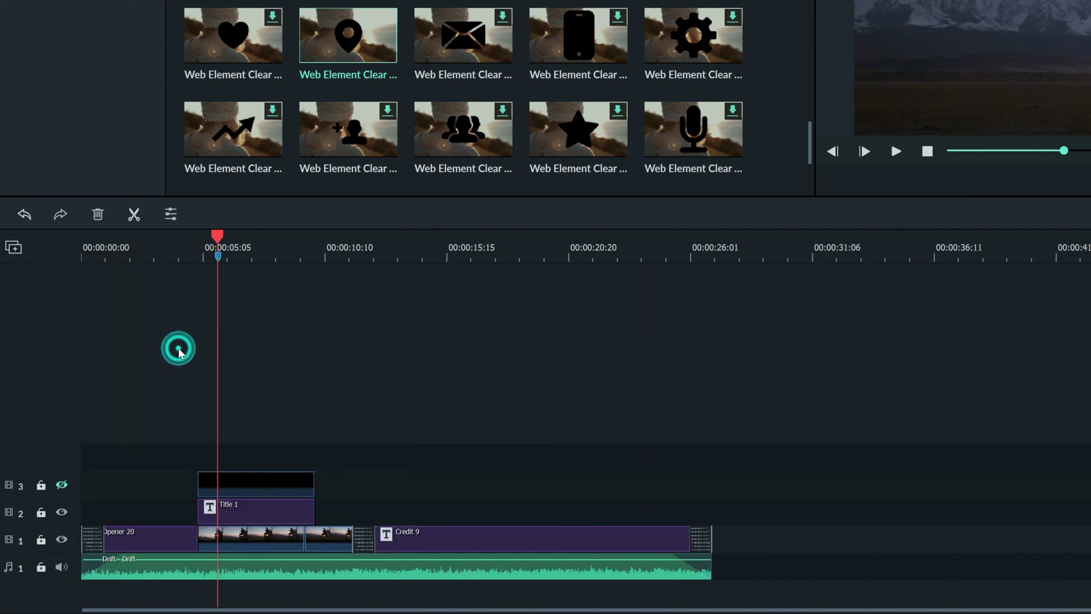
pyautogui.click(13, 250)
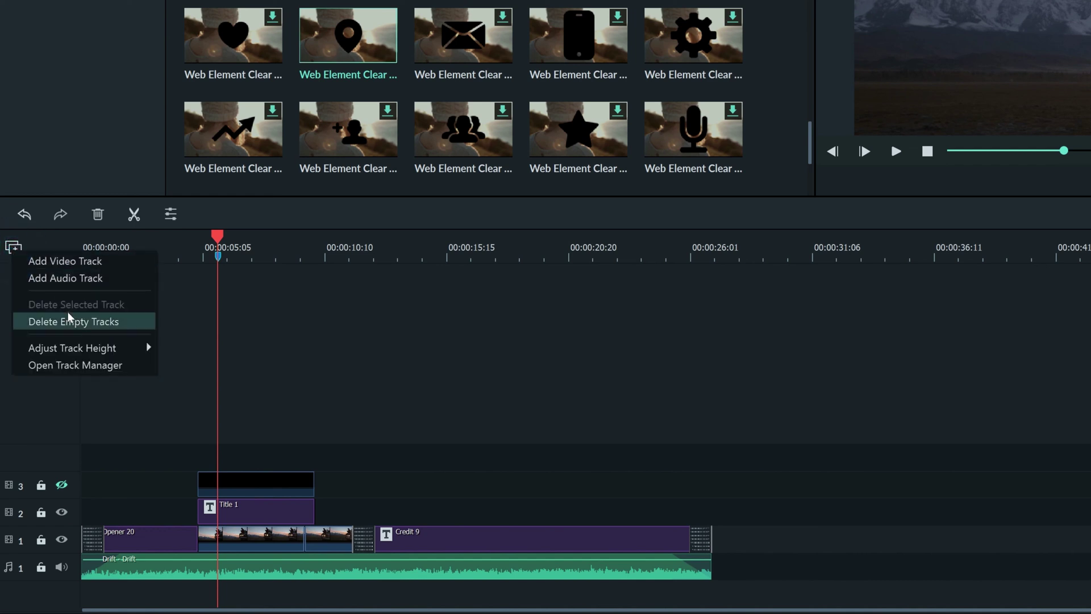
pyautogui.moveTo(136, 354)
pyautogui.click(187, 366)
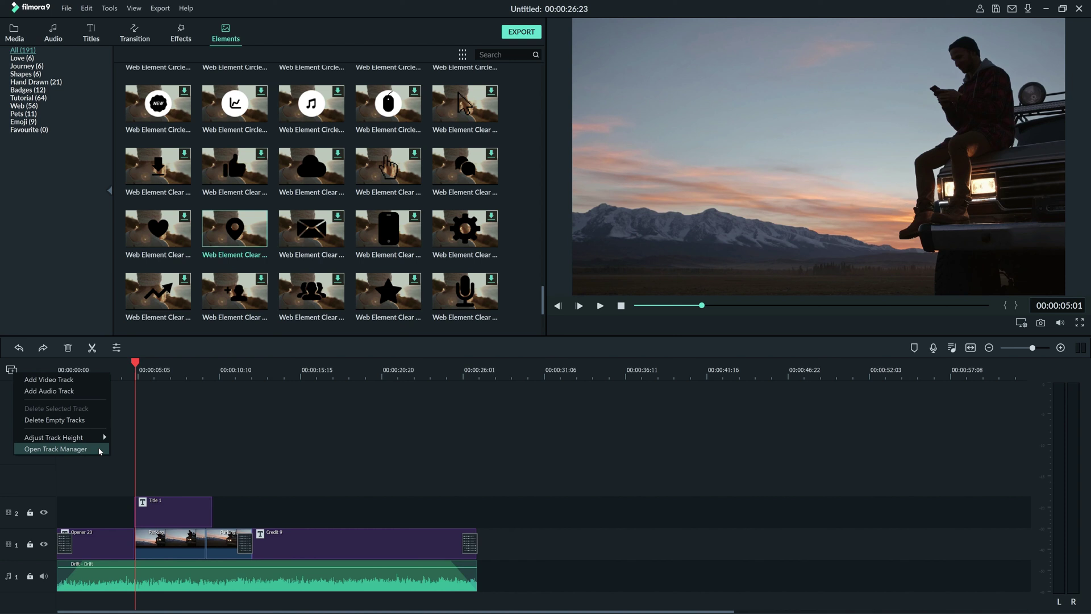
pyautogui.click(99, 450)
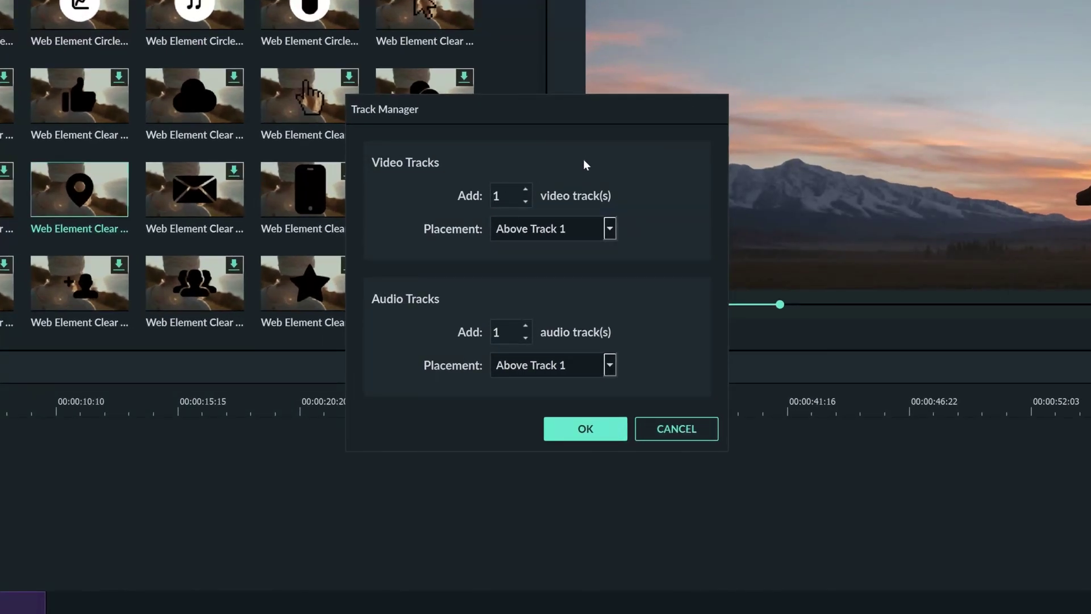
pyautogui.click(524, 189)
pyautogui.click(524, 189)
pyautogui.click(525, 188)
pyautogui.click(524, 189)
pyautogui.click(525, 325)
pyautogui.click(525, 325)
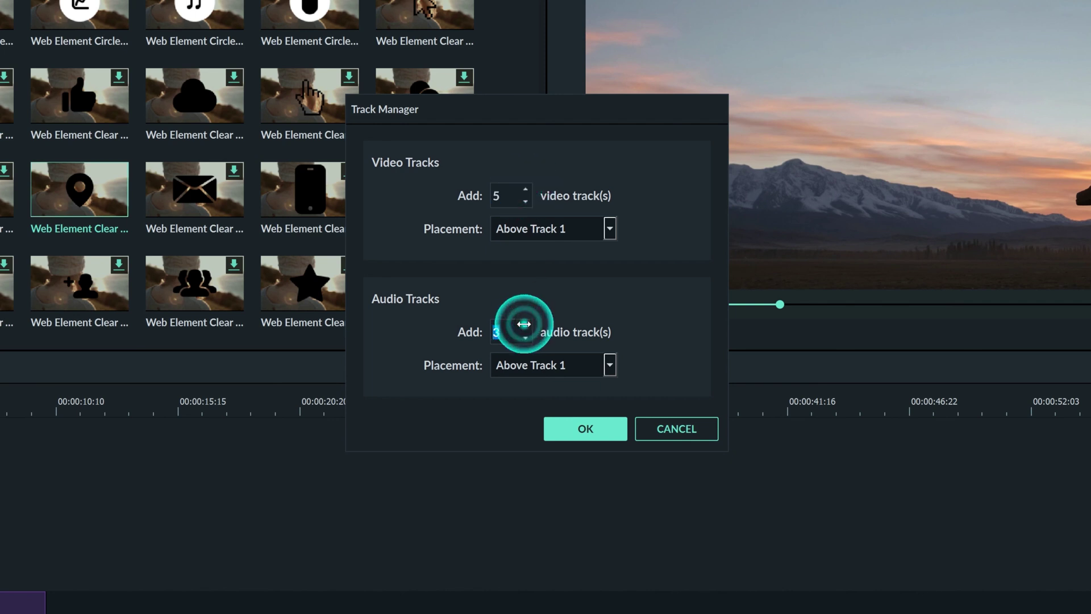
pyautogui.click(610, 229)
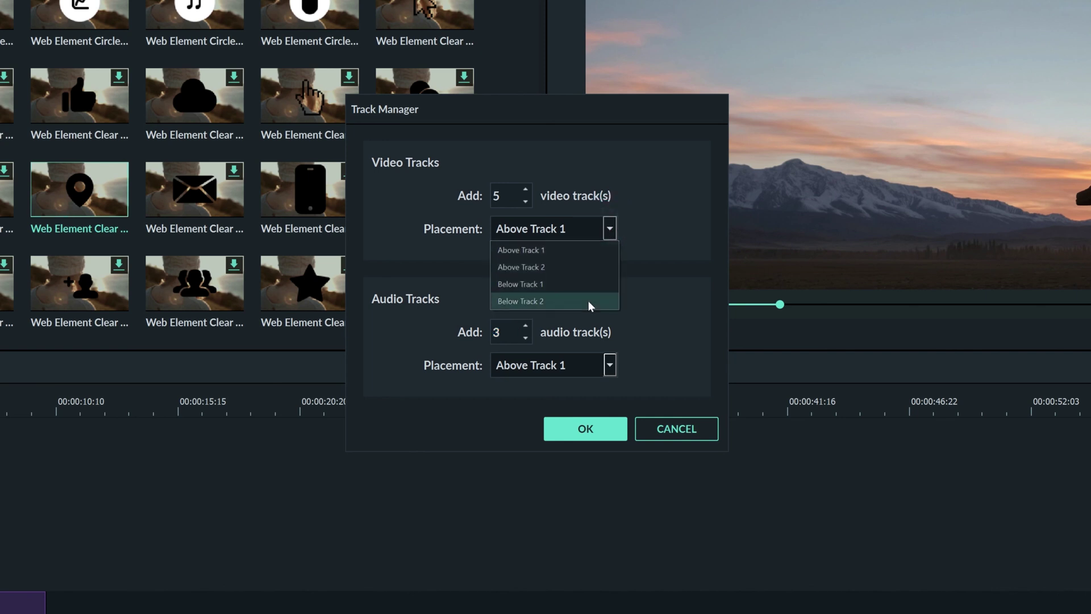
pyautogui.click(676, 426)
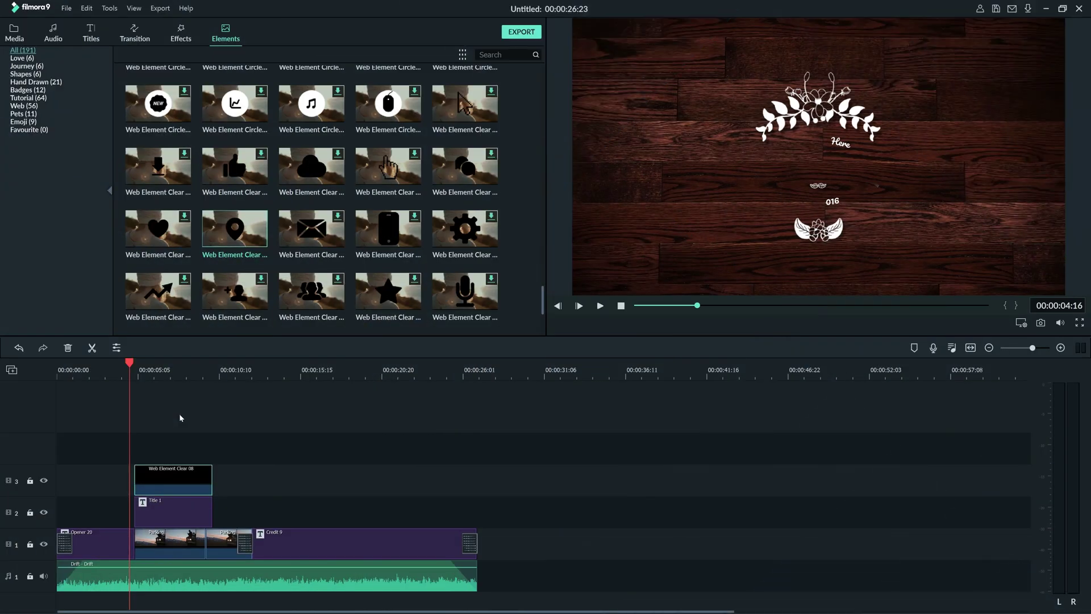
# Move the playhead to 00:00:05:20 and hide track 3 from the output
pyautogui.click(141, 365)
pyautogui.click(147, 365)
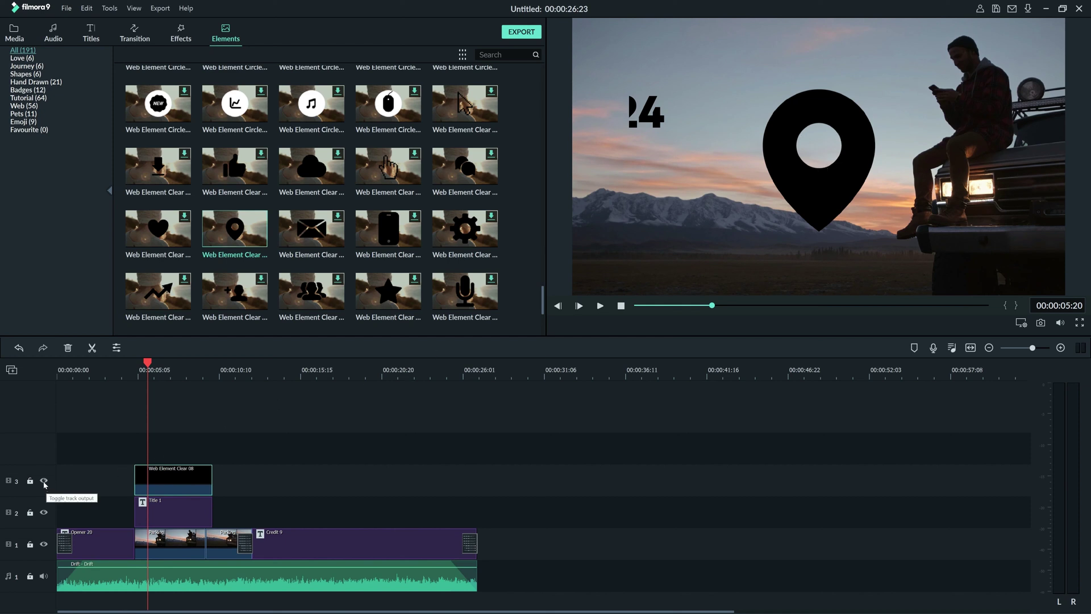
pyautogui.click(44, 481)
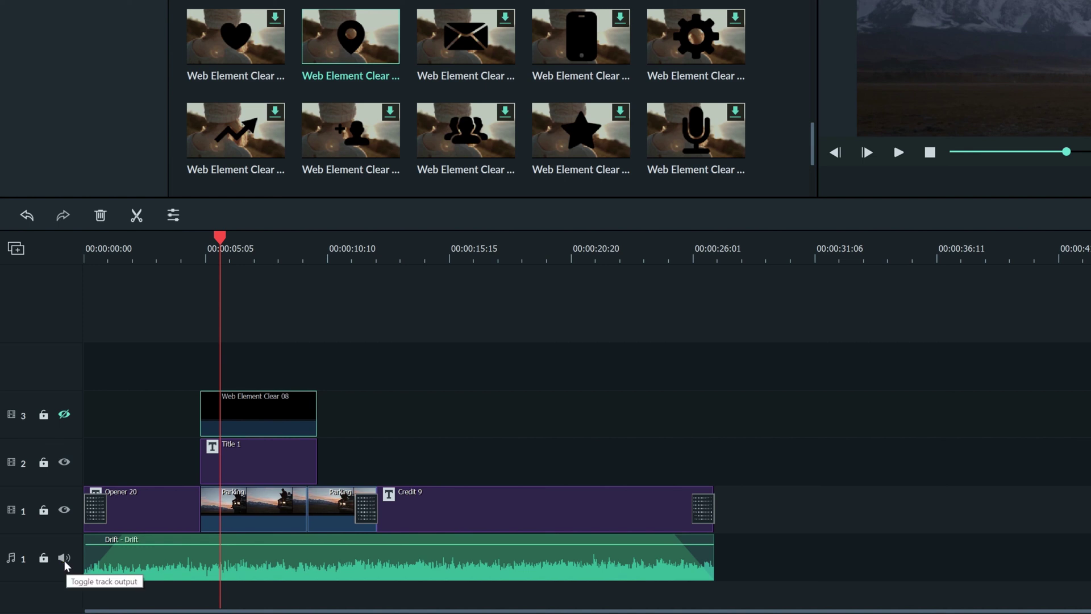
# Toggle the audio track's mute off and on, then lock it so its clip is unselectable
pyautogui.click(65, 562)
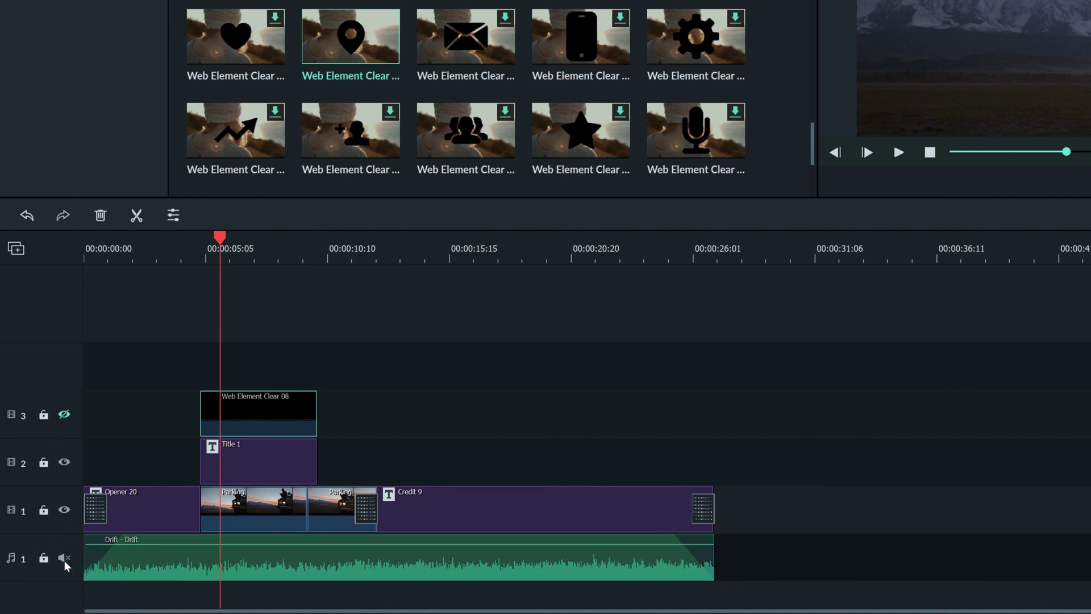
pyautogui.click(65, 562)
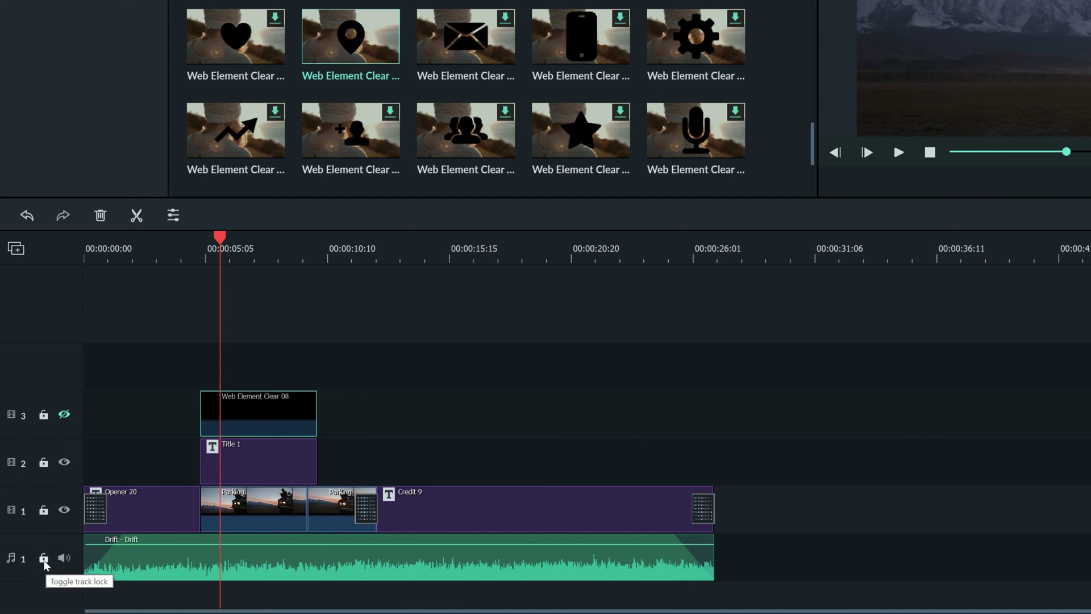
pyautogui.click(44, 560)
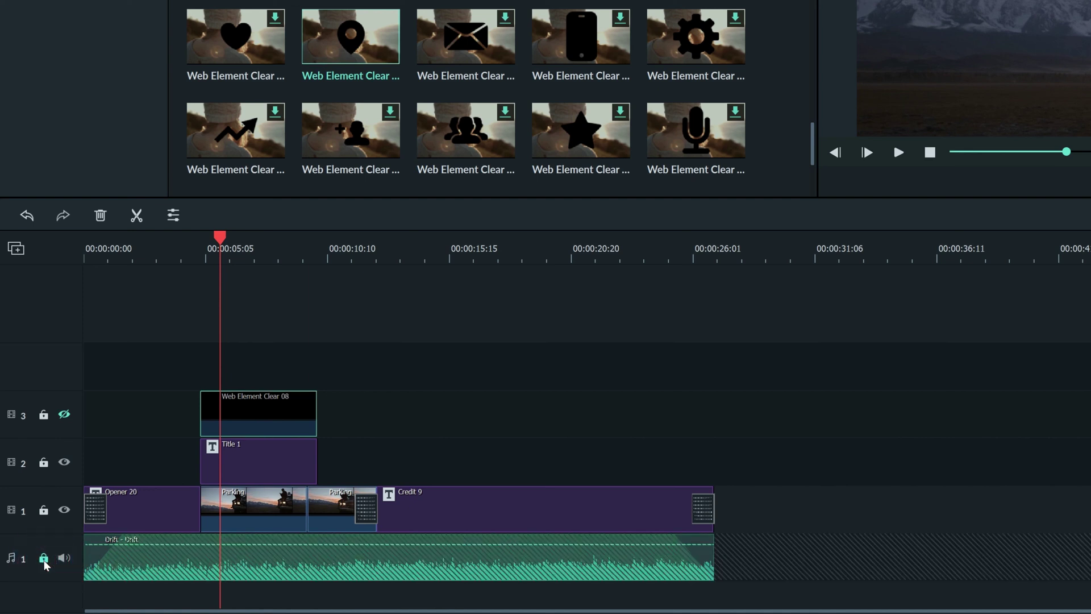
pyautogui.click(288, 559)
pyautogui.click(288, 559)
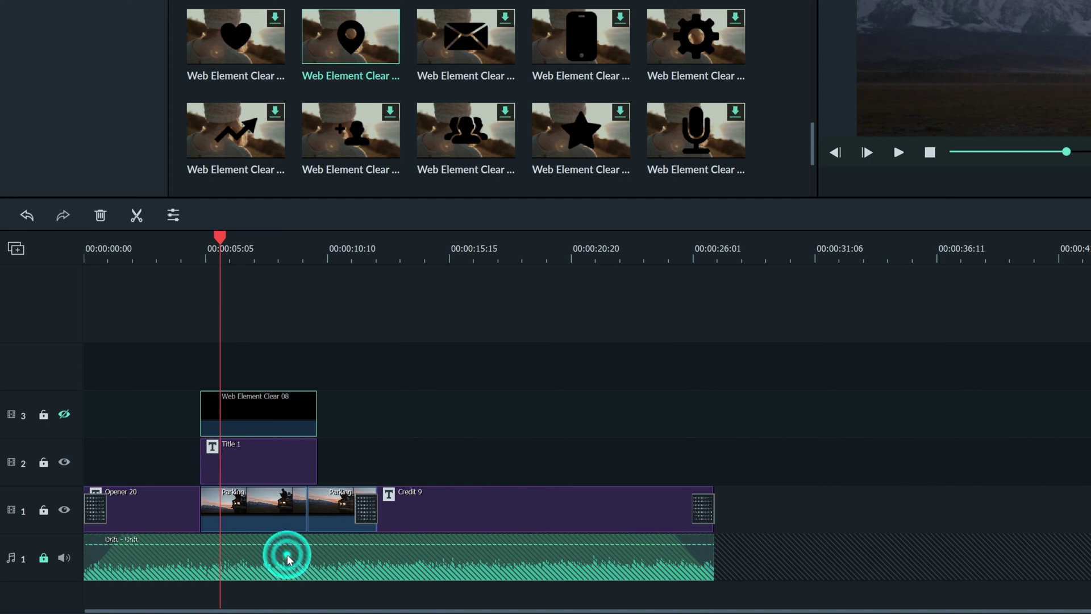
pyautogui.click(288, 559)
pyautogui.click(288, 560)
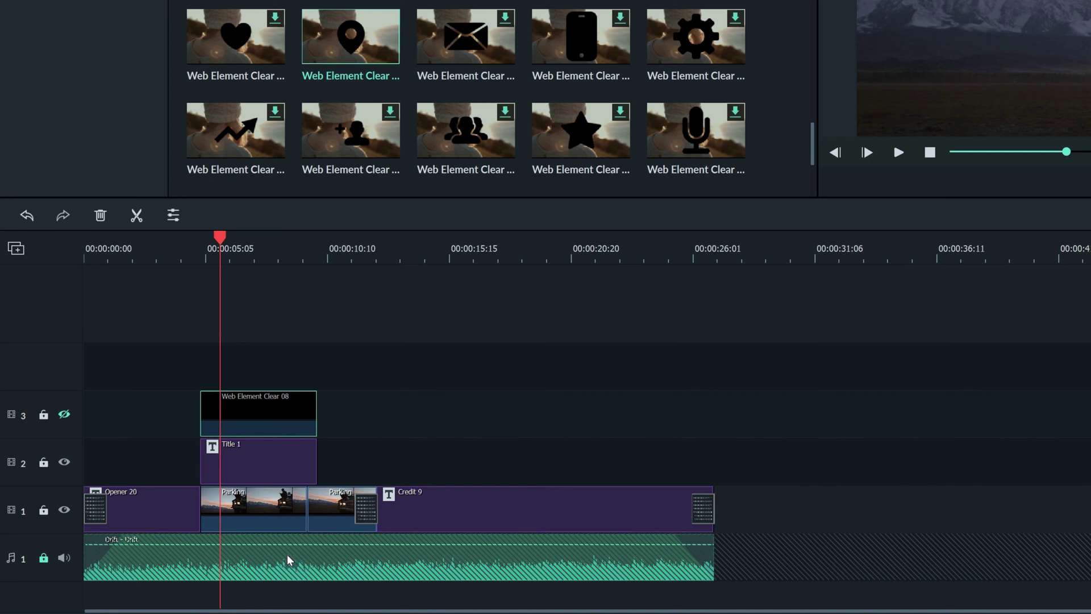
# Add a marker on the ruler at the playhead, 00:00:05:20, after checking the audio track options
pyautogui.rightClick(74, 571)
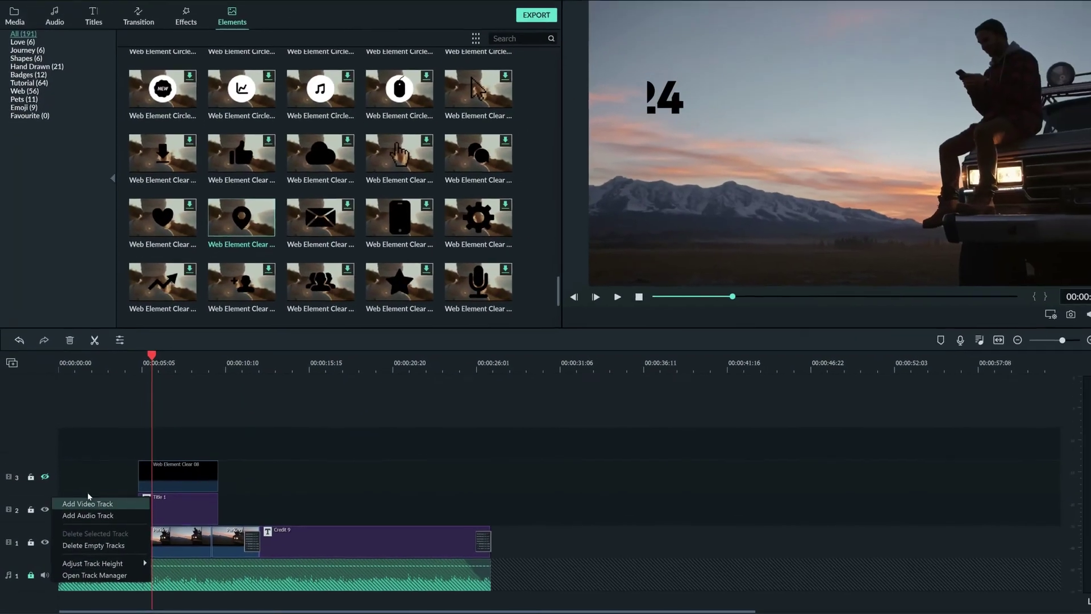
pyautogui.click(105, 398)
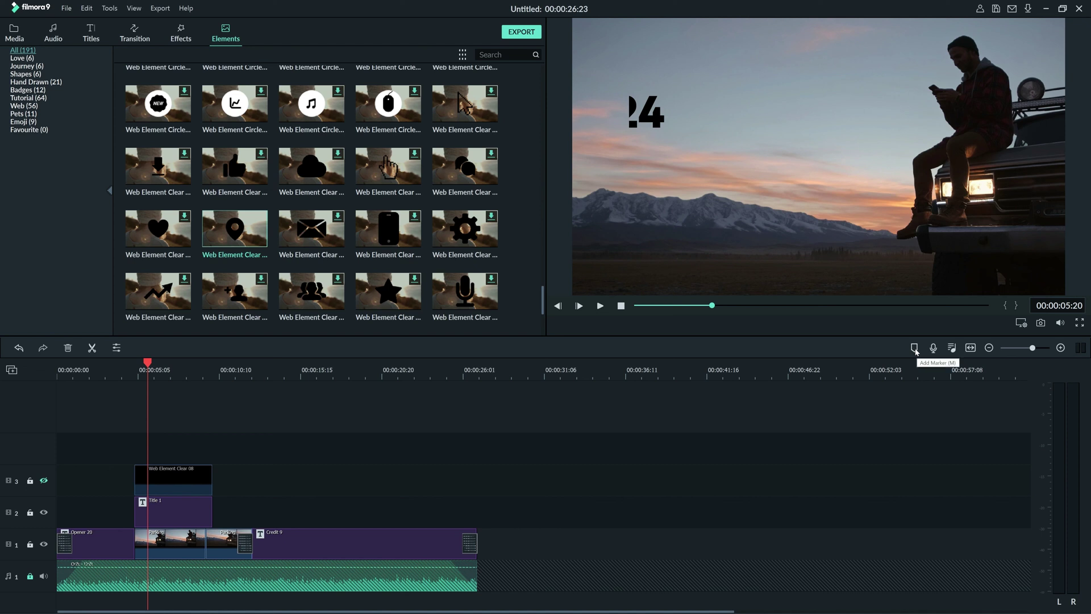
pyautogui.click(914, 348)
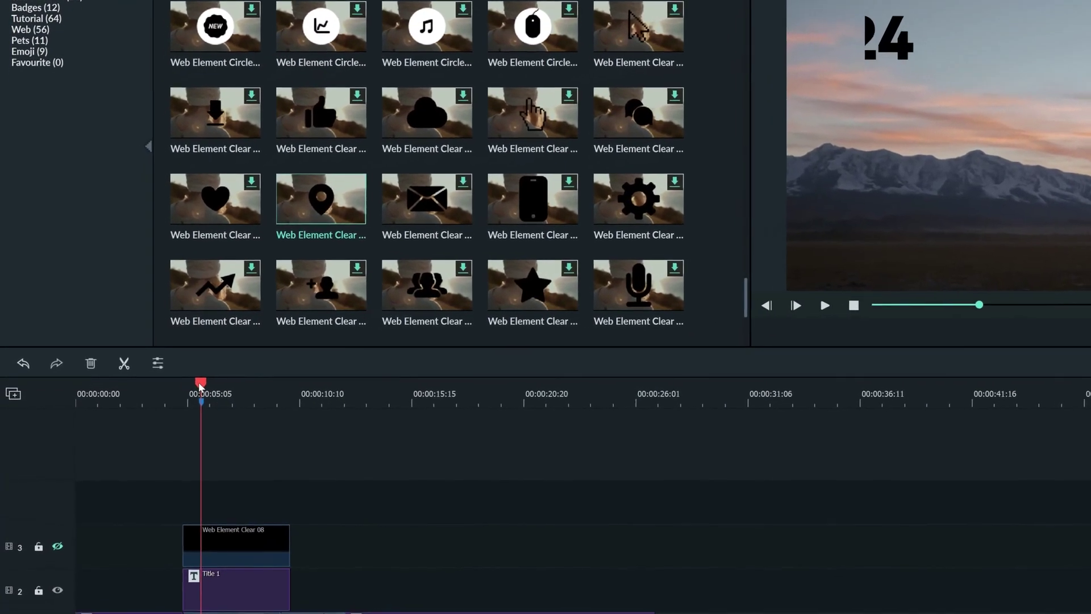
pyautogui.click(182, 392)
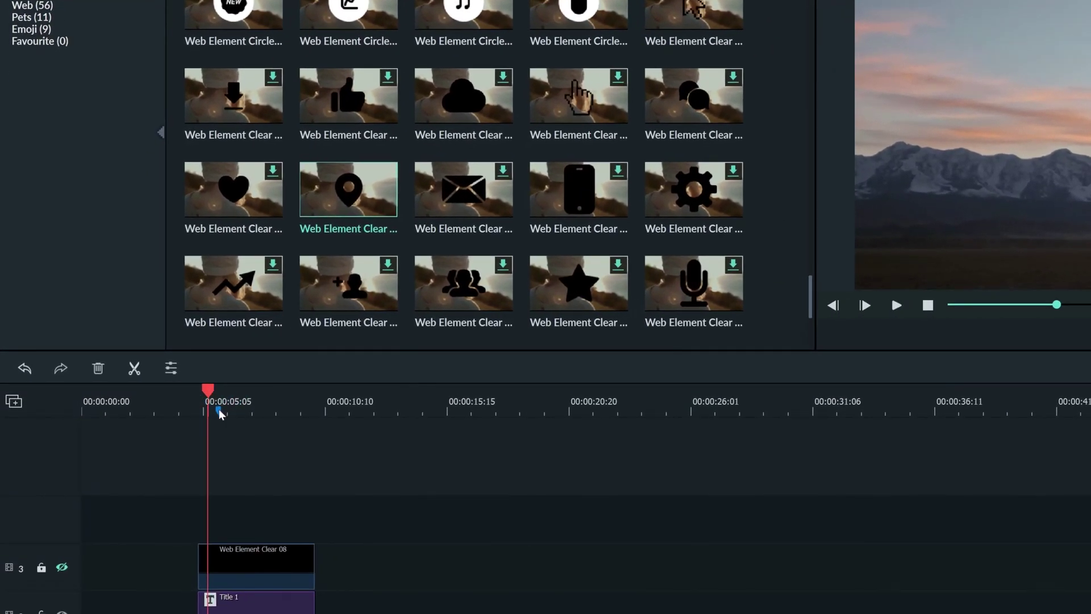
# Name the marker at 00:00:05:20 'mark' in the Marker Editor
pyautogui.click(218, 409)
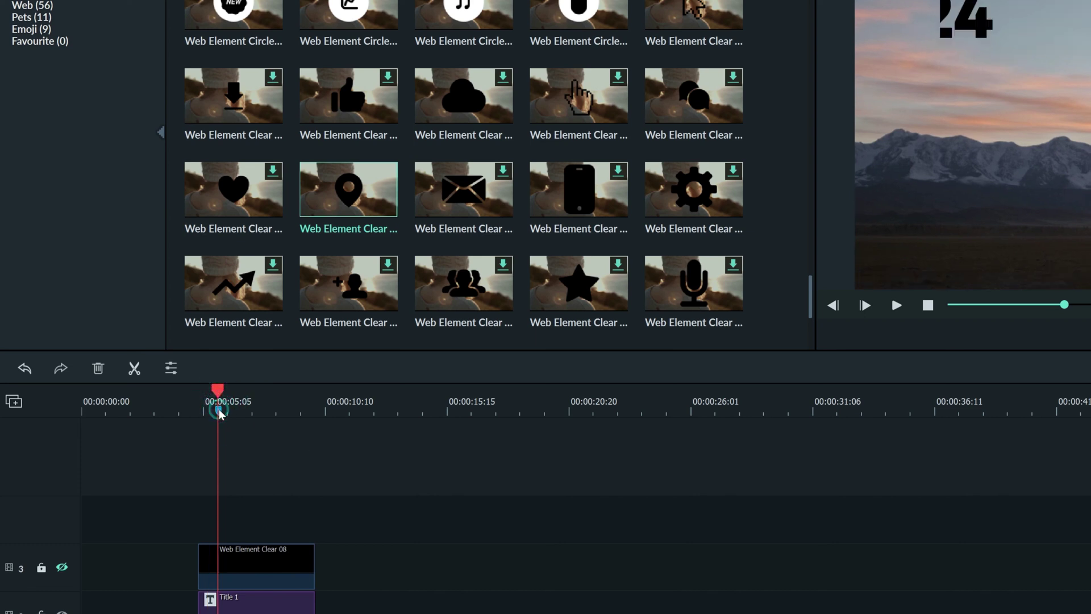
pyautogui.doubleClick(220, 410)
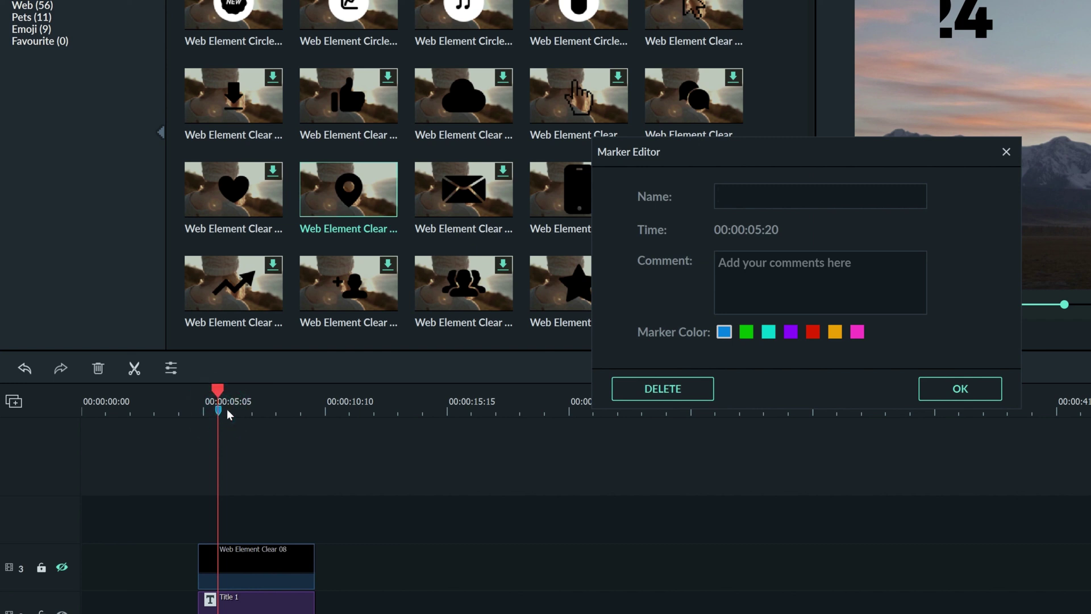
pyautogui.write('mark')
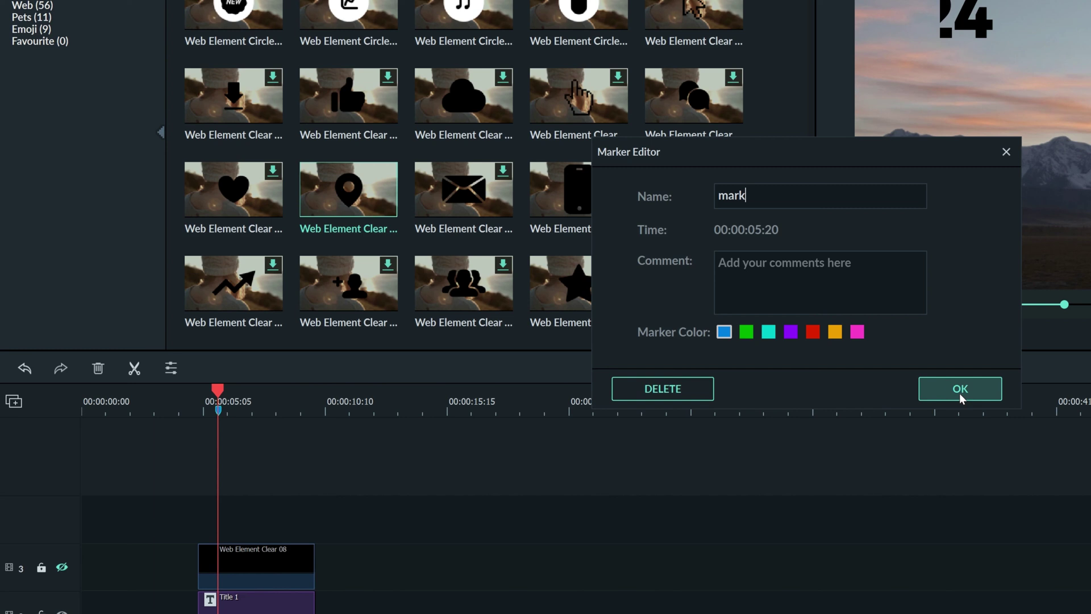
pyautogui.click(960, 398)
pyautogui.click(211, 391)
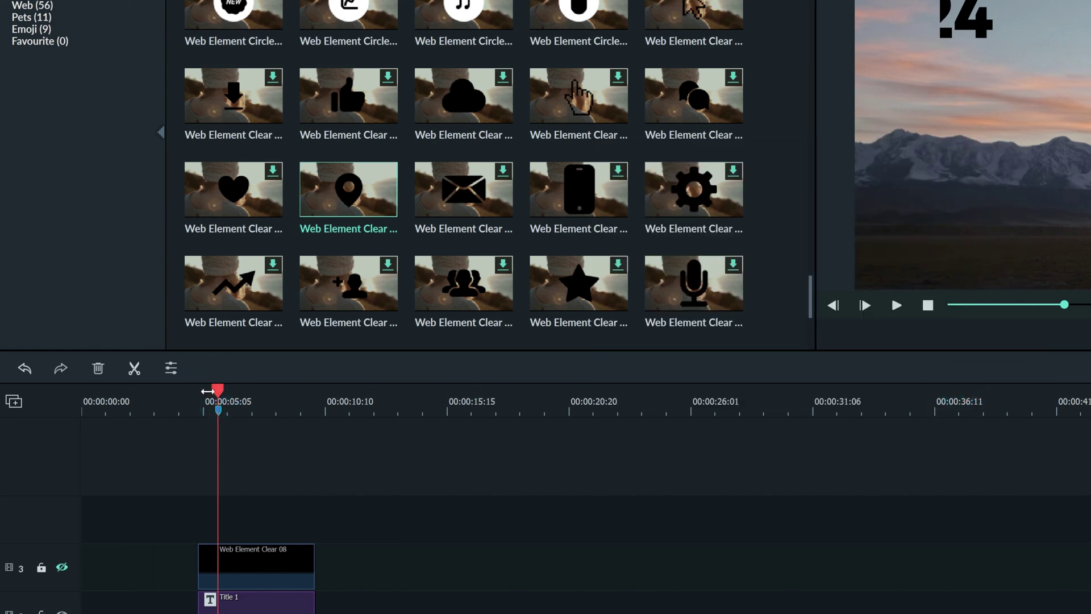
pyautogui.moveTo(220, 413)
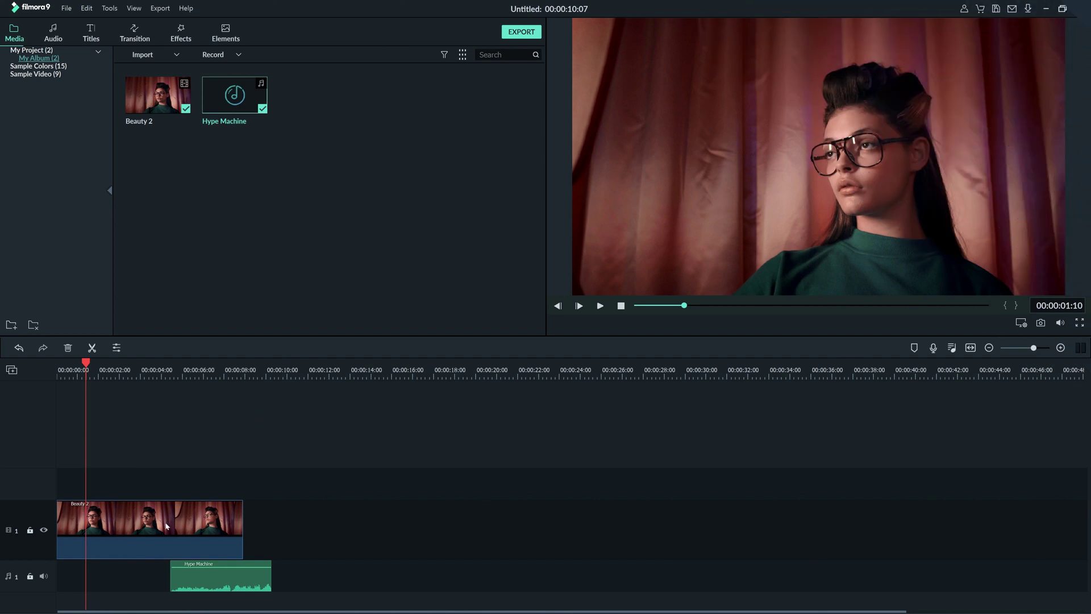
# Return the playhead to 0 and slide the Hype Machine music earlier to start about one second in
pyautogui.click(166, 526)
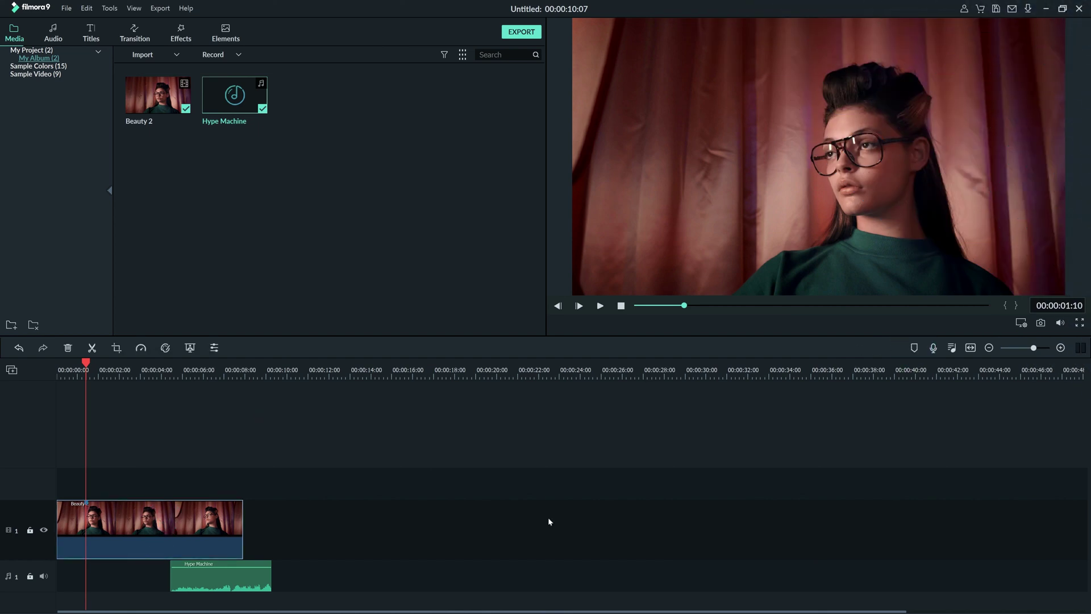
pyautogui.moveTo(86, 362); pyautogui.dragTo(58, 361)
pyautogui.click(196, 571)
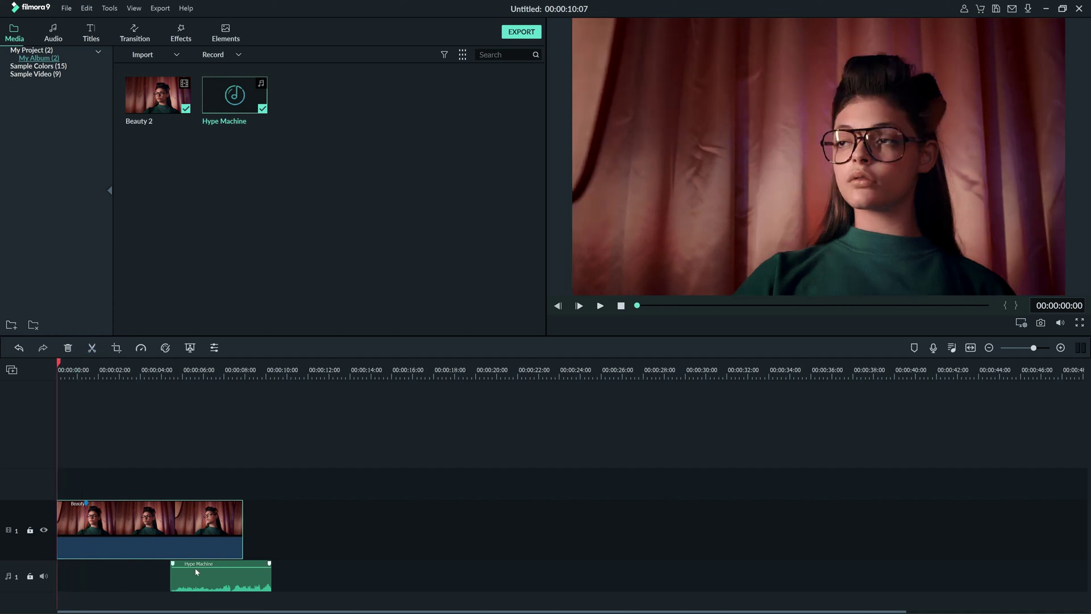
pyautogui.moveTo(194, 575); pyautogui.dragTo(110, 583)
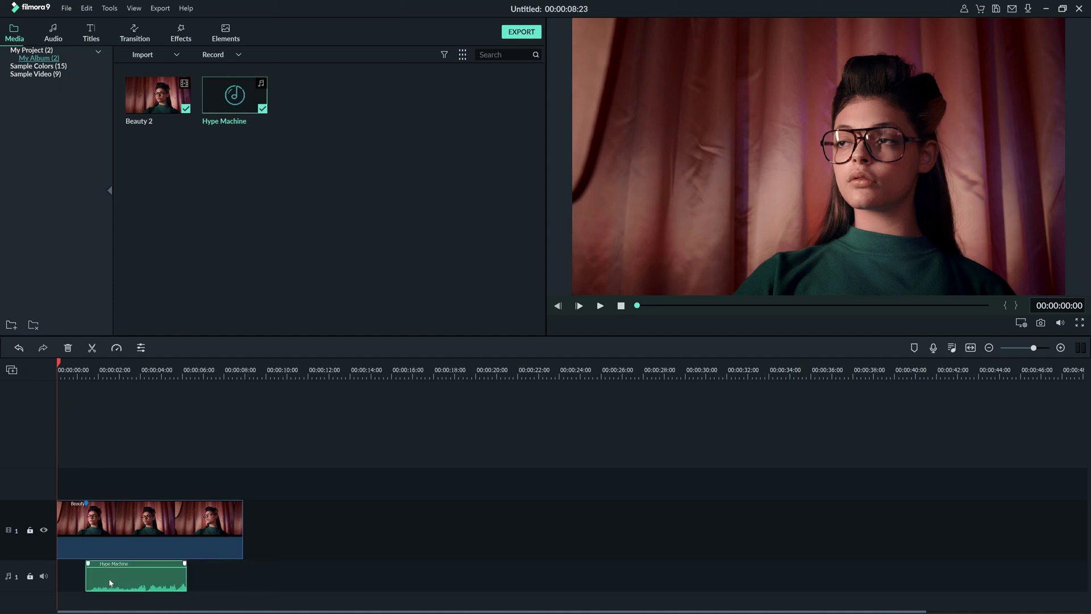